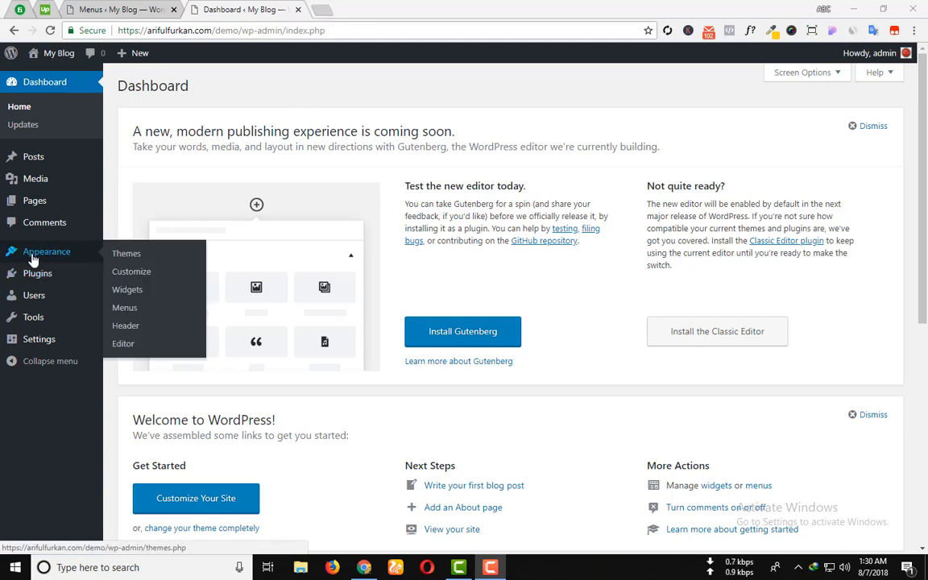
# Step: Go to the installed Themes page from the WordPress dashboard
pyautogui.click(126, 254)
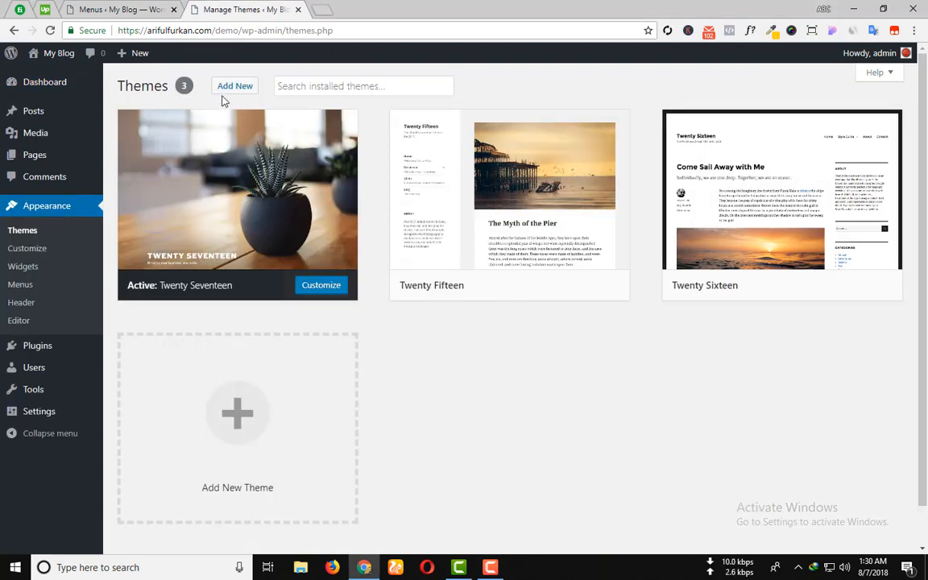
# Step: Search the theme directory for 'Free education', install the Free Education theme and activate it
pyautogui.click(234, 86)
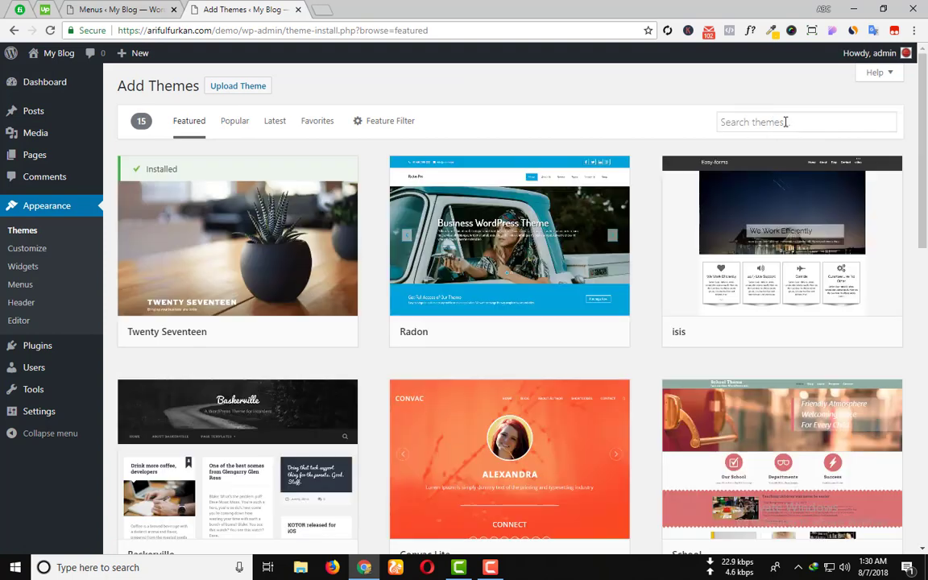
pyautogui.click(786, 122)
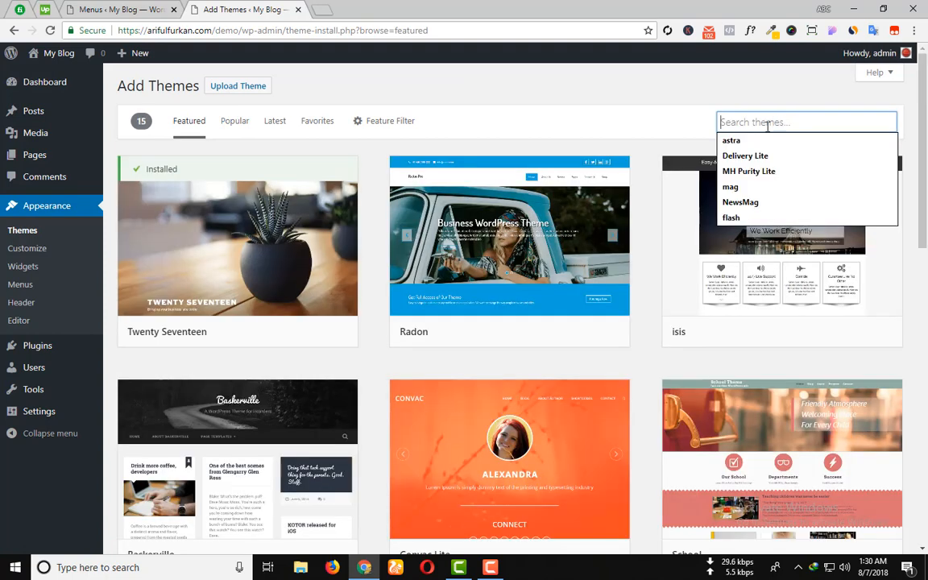
pyautogui.write('Free education')
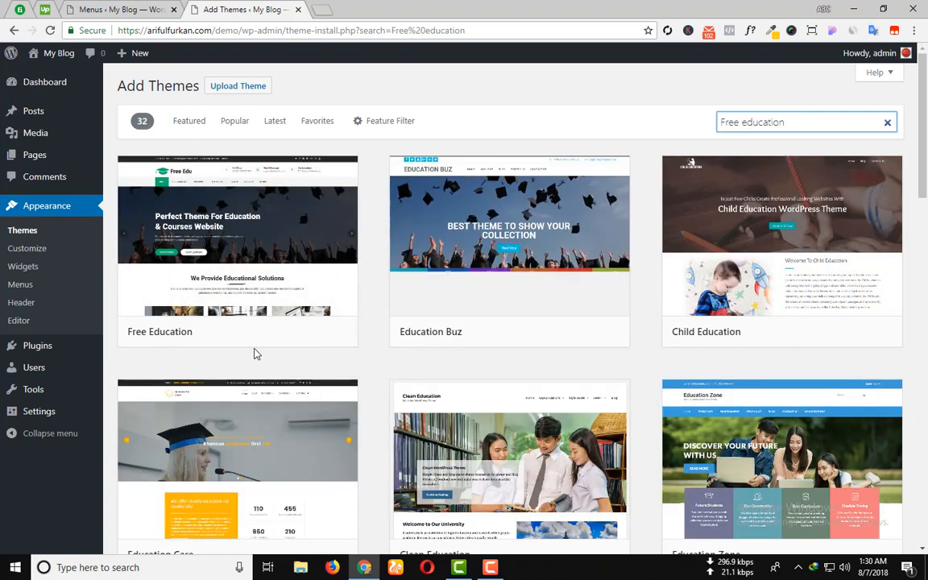
pyautogui.click(281, 331)
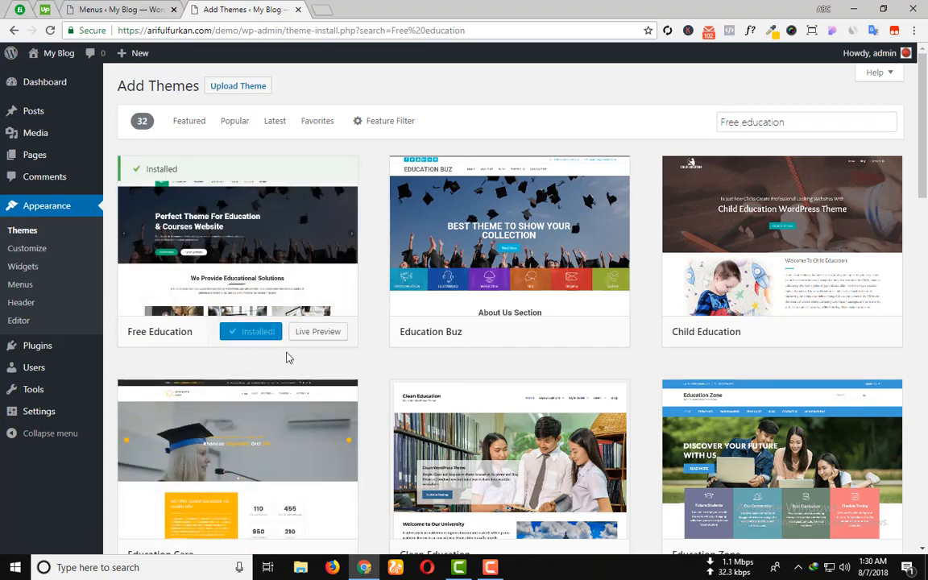
pyautogui.click(260, 331)
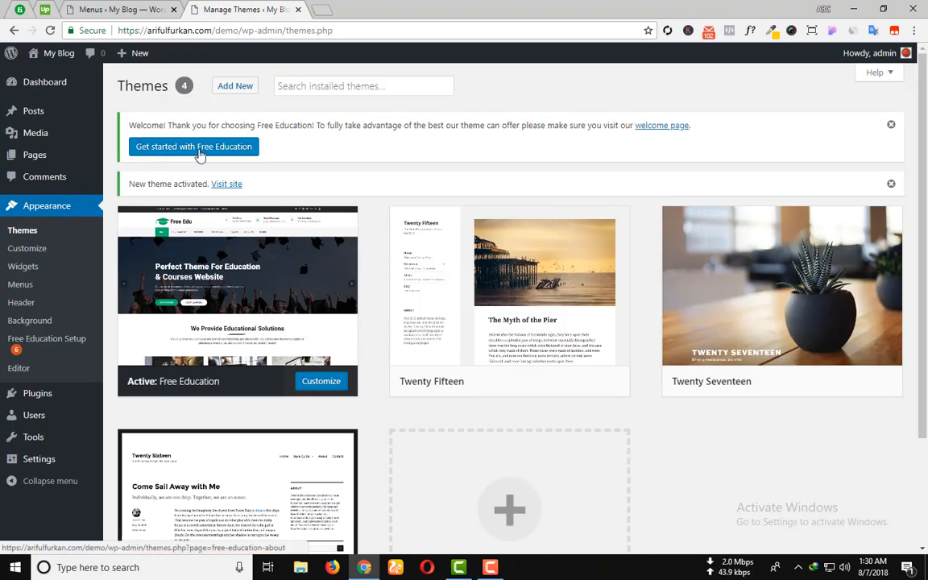
# Step: Bring up the Free Education setup page and its Recommended Actions list
pyautogui.click(200, 150)
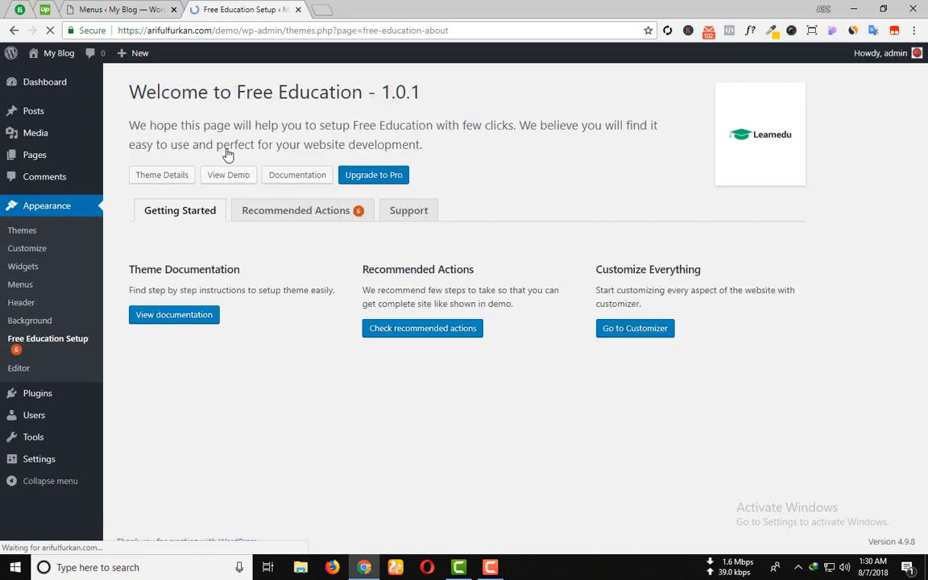
pyautogui.click(270, 210)
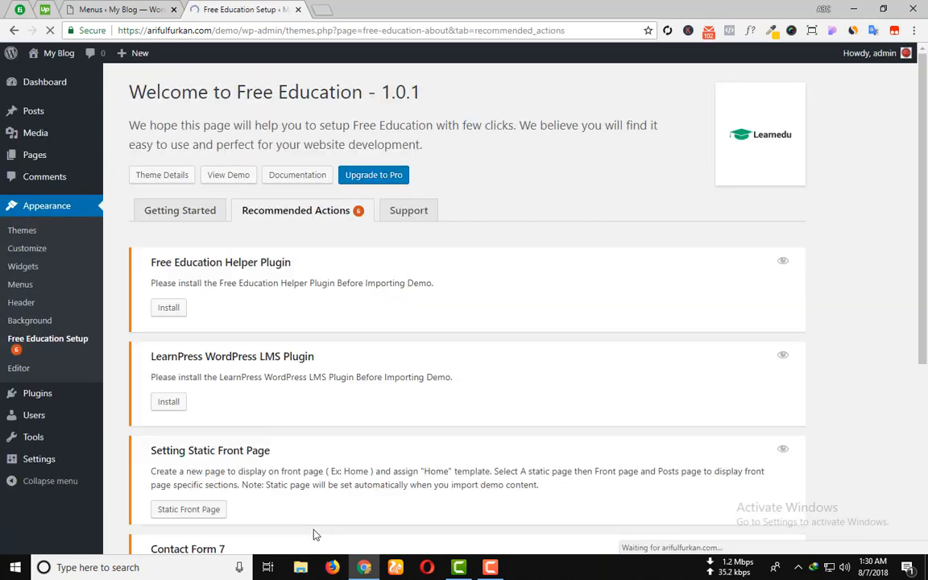
# Step: Launch installs of Free Education Helper, LearnPress, Contact Form 7, Newsletter and One Click Demo Import in new tabs
pyautogui.rightClick(168, 308)
pyautogui.click(233, 322)
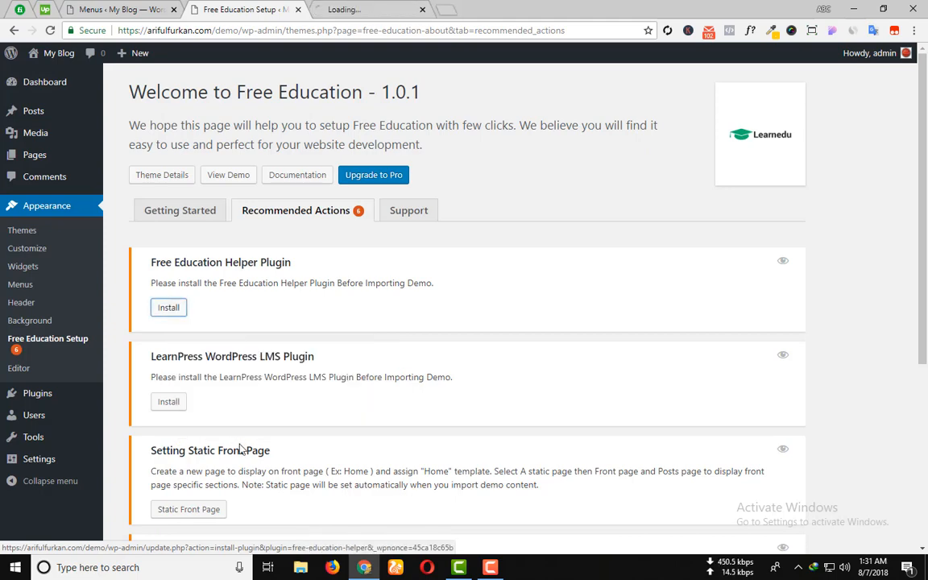
pyautogui.rightClick(168, 401)
pyautogui.click(233, 405)
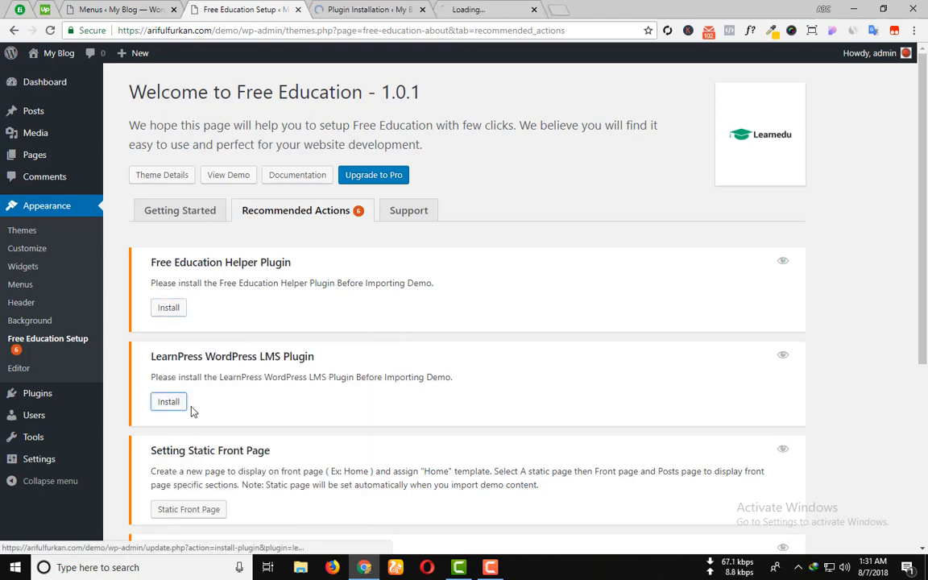
pyautogui.scroll(-3, 192, 410)
pyautogui.rightClick(169, 336)
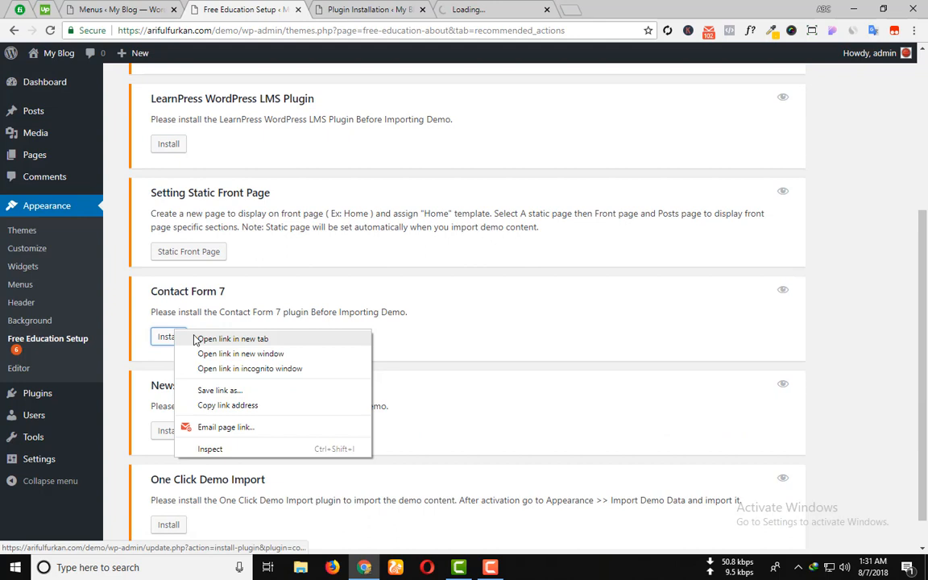
pyautogui.click(234, 339)
pyautogui.scroll(-1, 290, 443)
pyautogui.scroll(-1, 291, 443)
pyautogui.rightClick(169, 394)
pyautogui.click(233, 402)
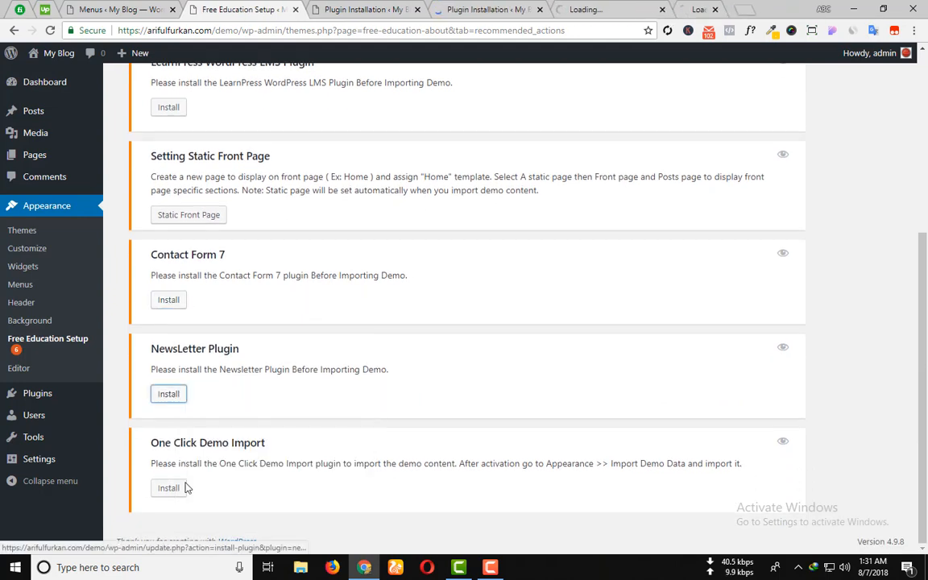
pyautogui.rightClick(168, 488)
pyautogui.click(222, 364)
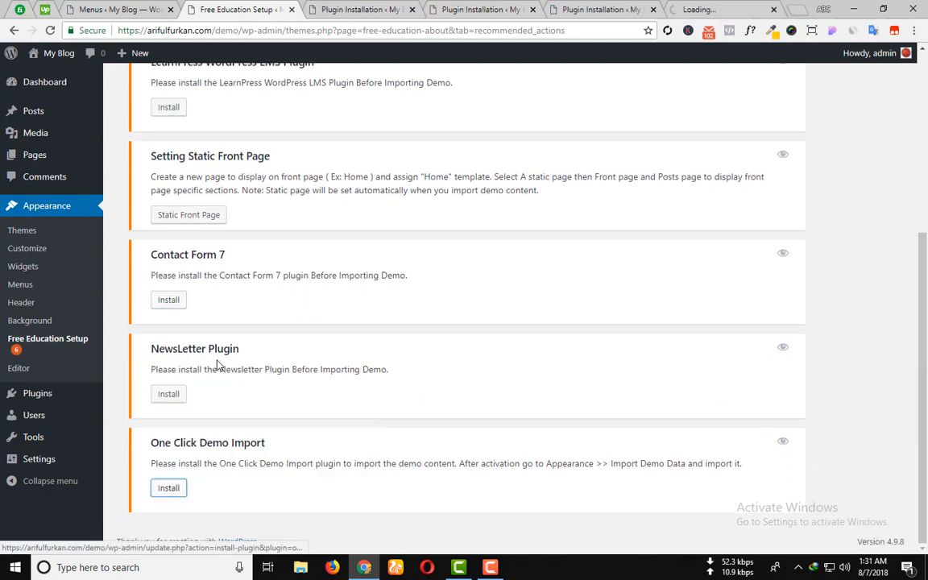
# Step: Confirm each plugin installed in its tab, then return to the setup page
pyautogui.click(317, 9)
pyautogui.click(421, 8)
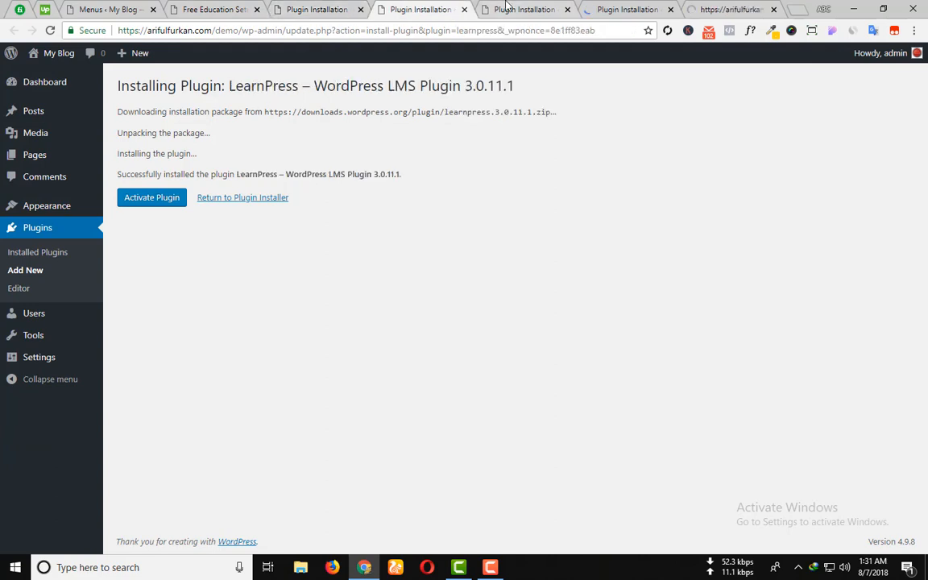
pyautogui.click(524, 9)
pyautogui.click(628, 9)
pyautogui.click(731, 9)
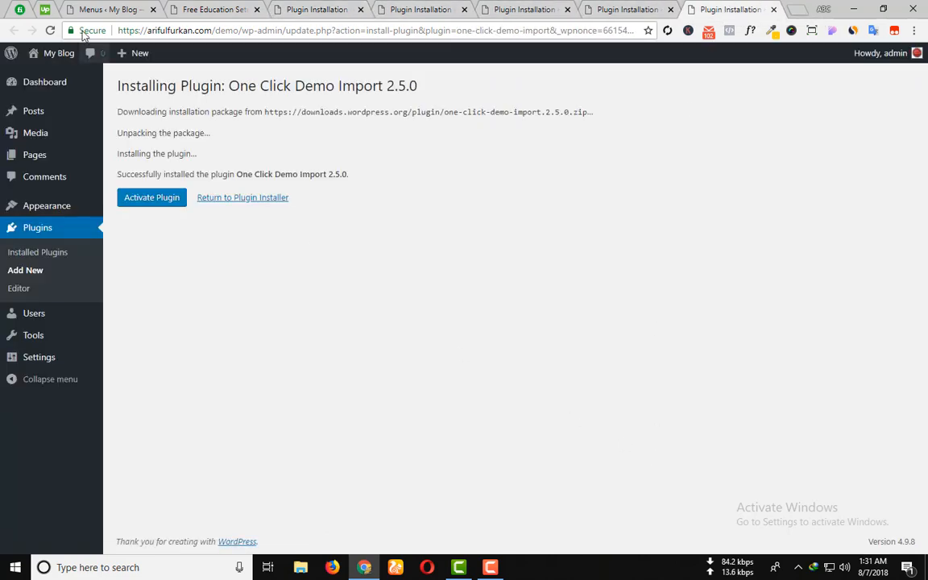
pyautogui.click(213, 9)
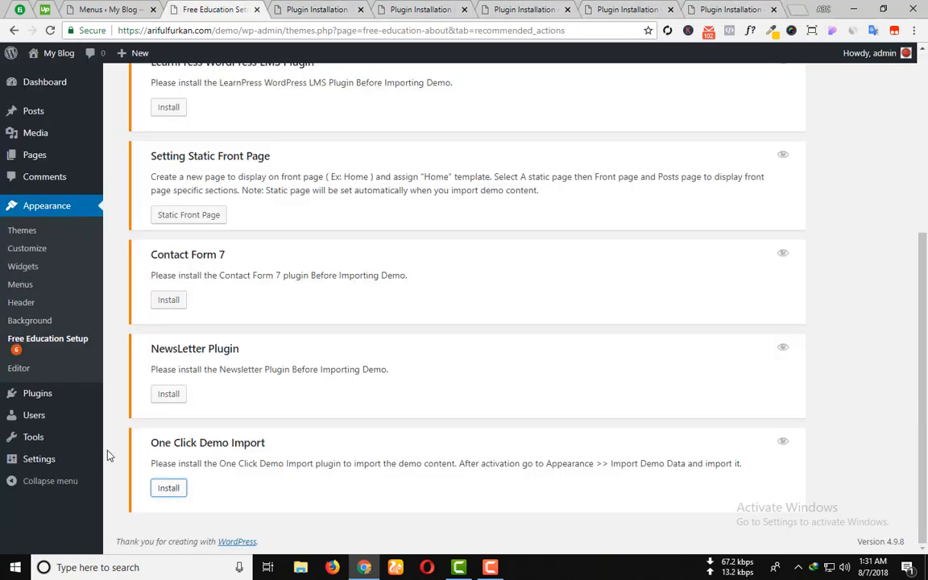
pyautogui.moveTo(37, 393)
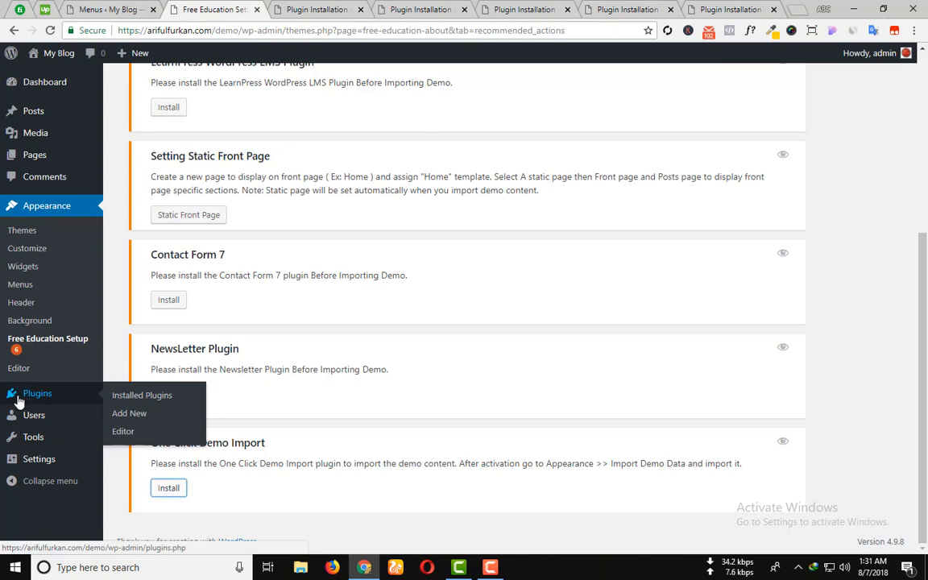
# Step: Select all six installed plugins and bulk-activate them
pyautogui.click(142, 394)
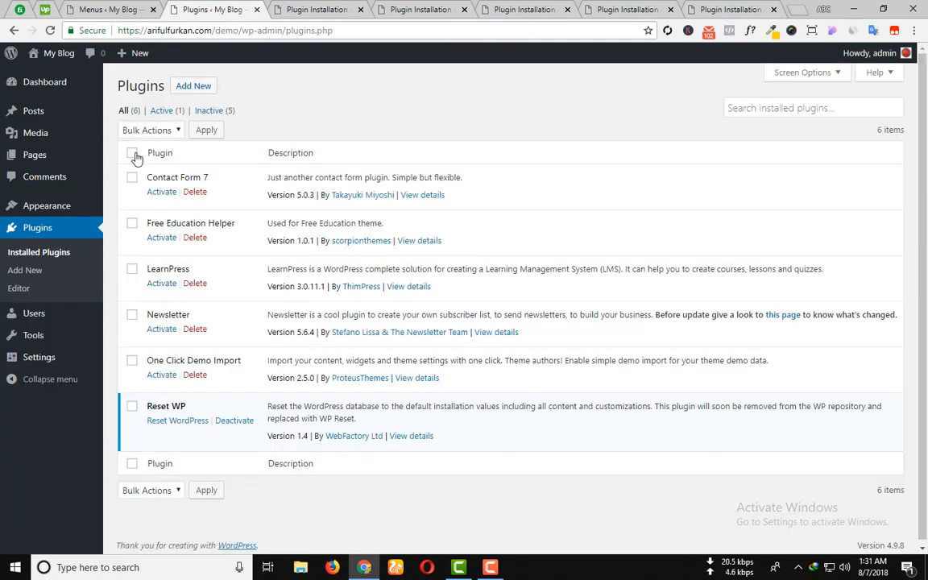
pyautogui.click(133, 154)
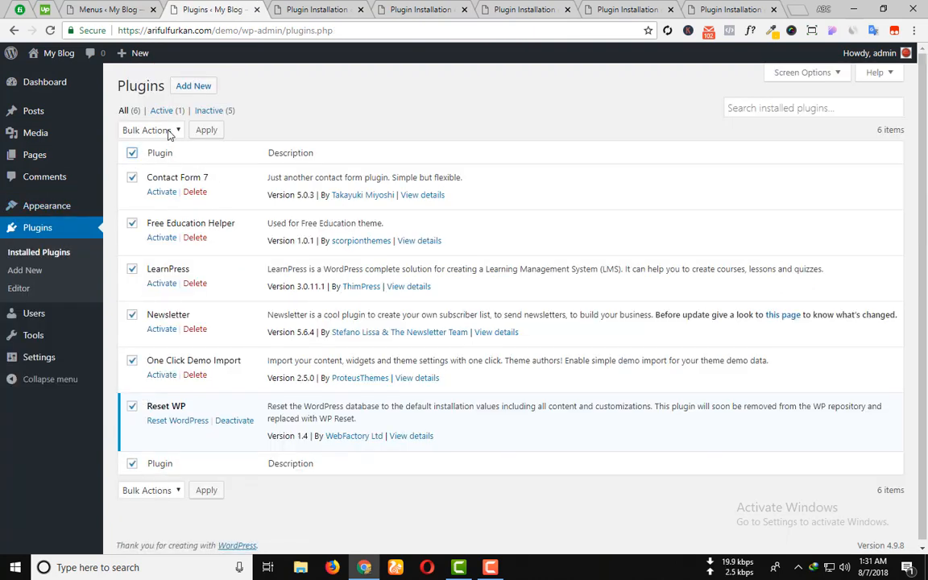
pyautogui.click(151, 130)
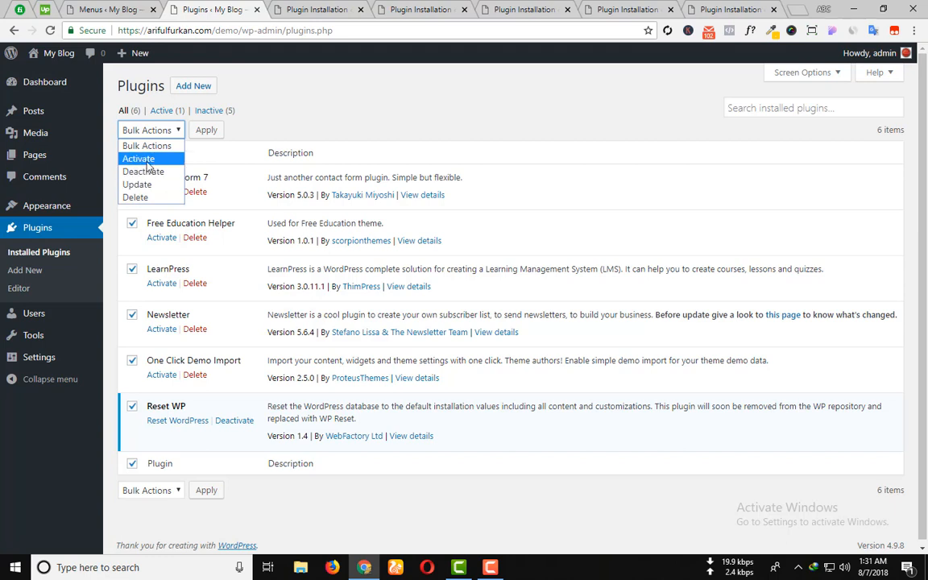
pyautogui.click(138, 159)
pyautogui.click(206, 130)
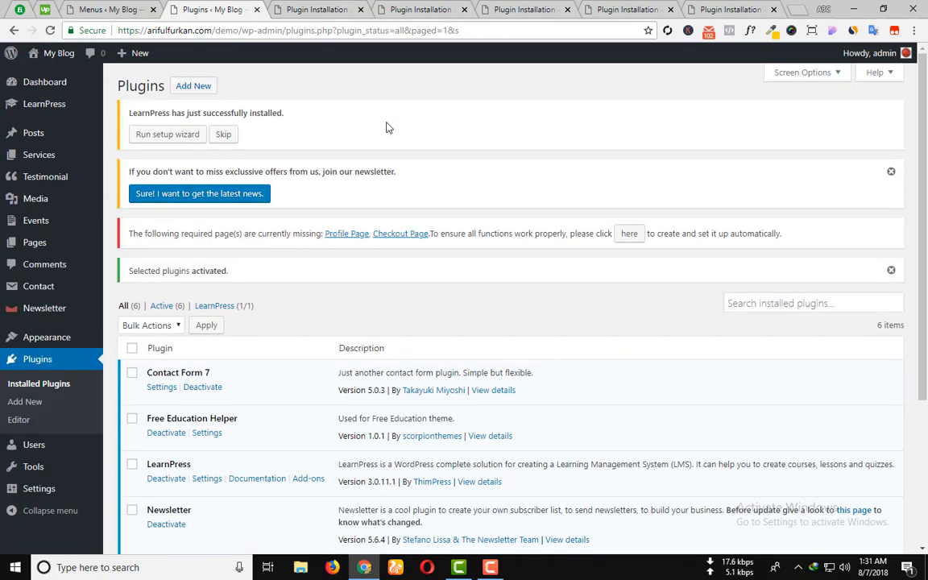
pyautogui.scroll(-5, 304, 314)
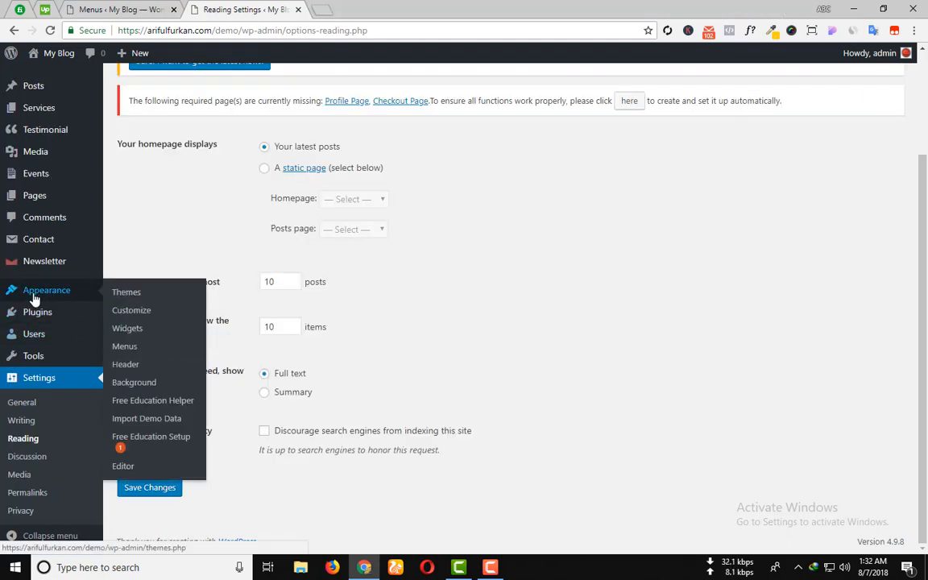
# Step: Run One Click Demo Import for the Free Education demo content until it reports all done
pyautogui.click(163, 424)
pyautogui.scroll(-3, 218, 403)
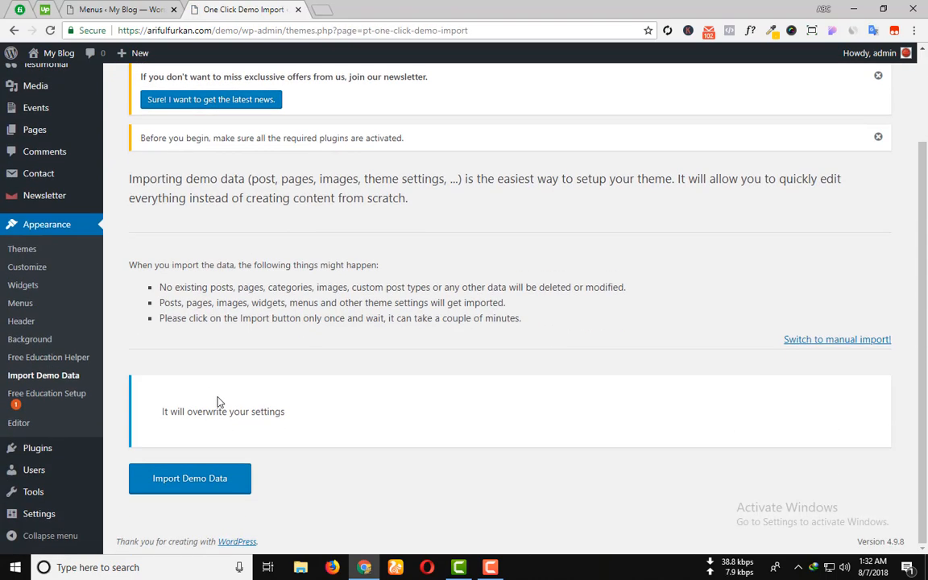
pyautogui.click(206, 479)
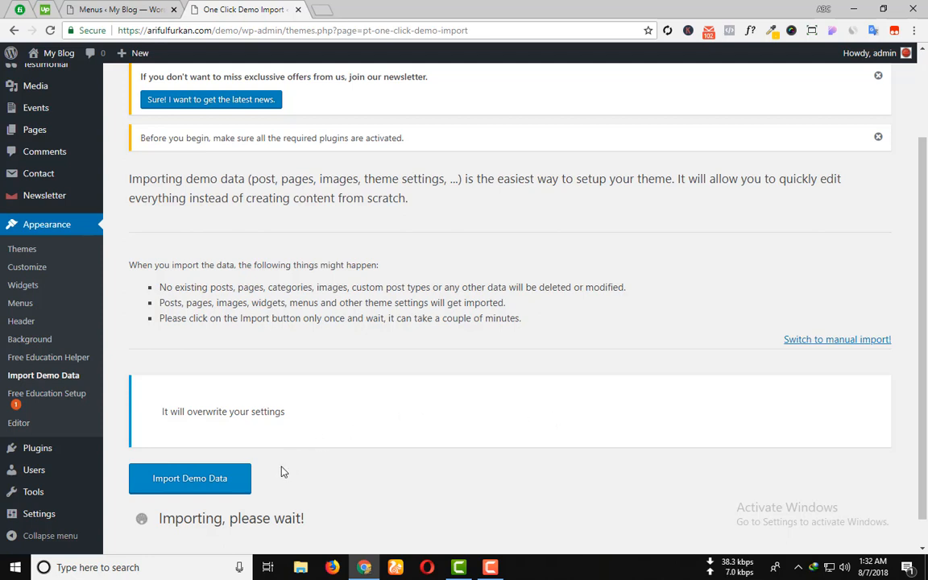
pyautogui.scroll(-1, 282, 471)
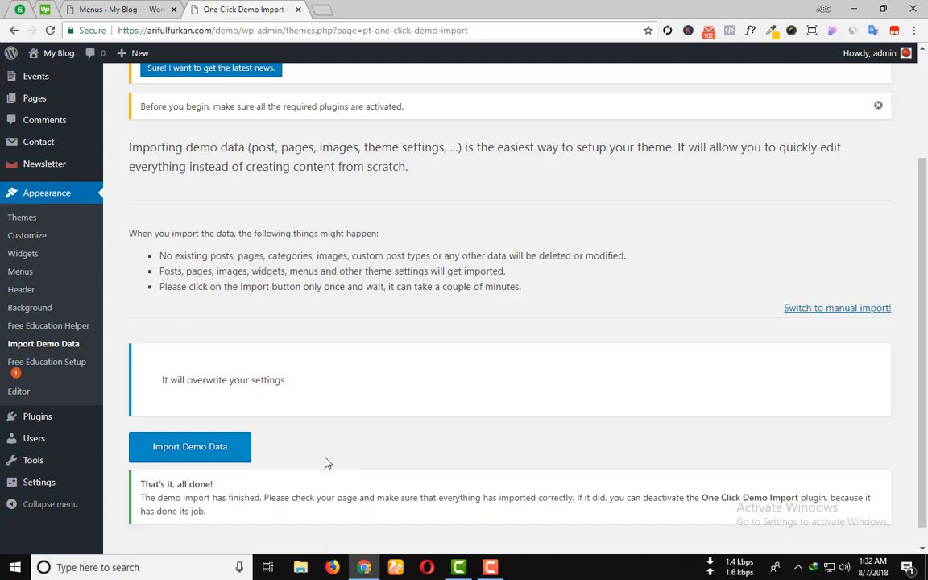
pyautogui.scroll(-1, 328, 462)
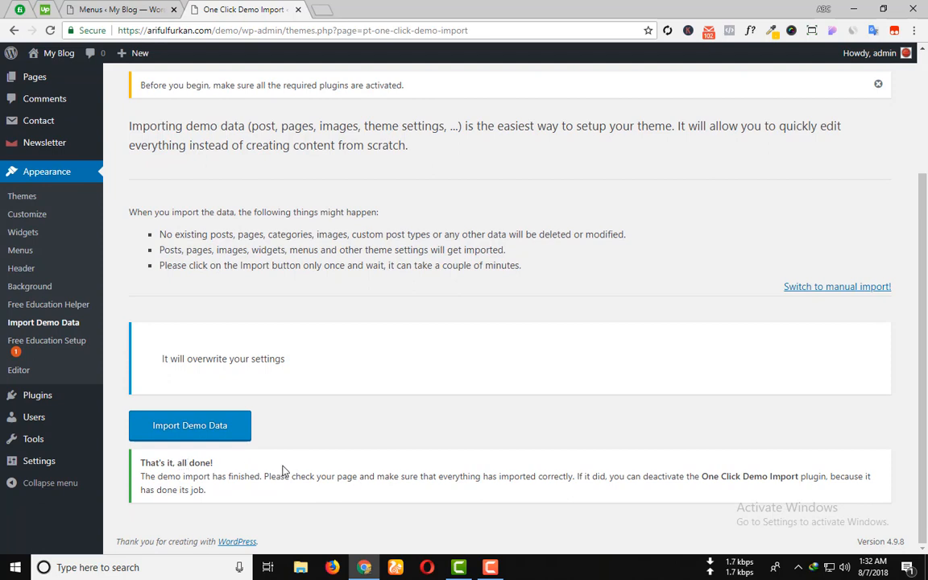
pyautogui.moveTo(39, 482)
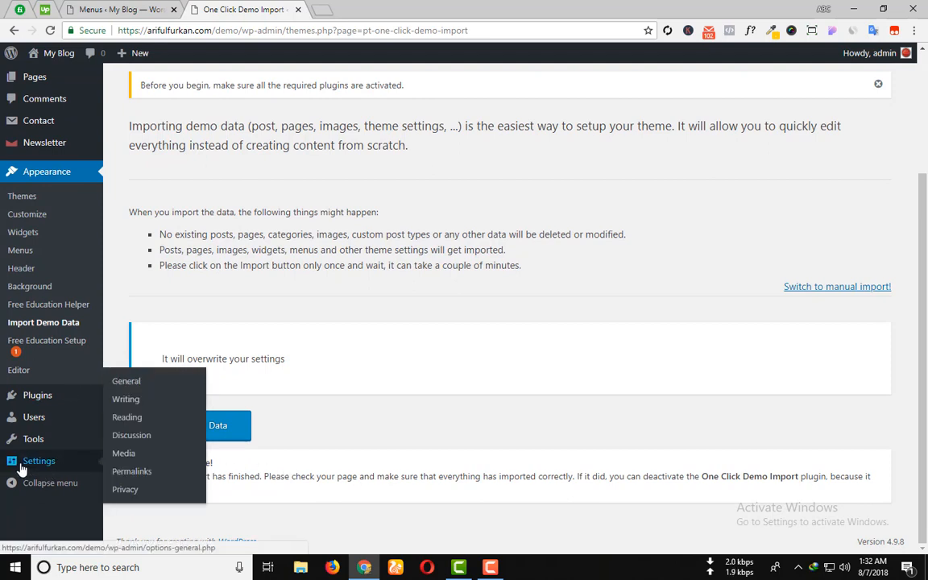
# Step: Set Latest News as the posts page, save Reading settings, and create LearnPress's missing Profile and Checkout pages
pyautogui.click(127, 417)
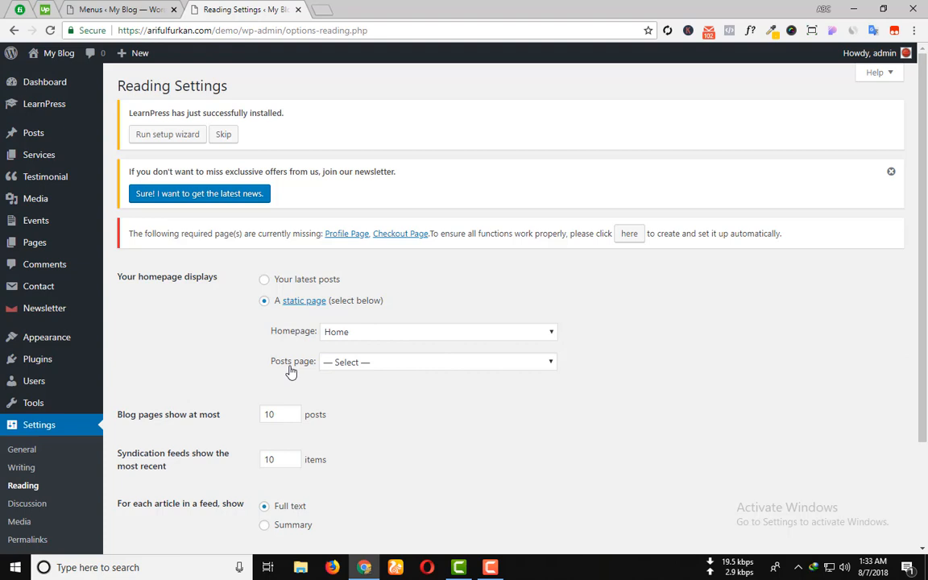
pyautogui.click(435, 361)
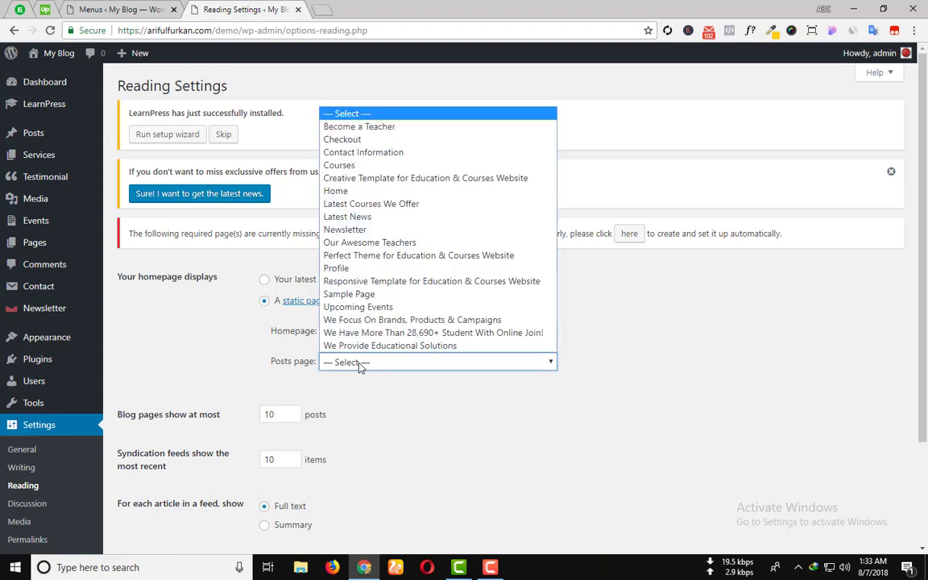
pyautogui.click(373, 218)
pyautogui.scroll(-5, 379, 363)
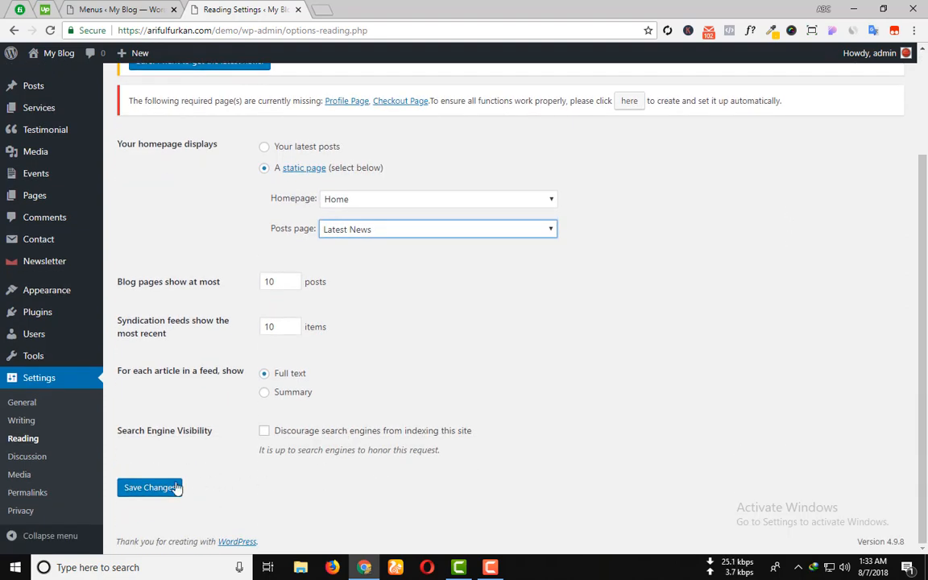
pyautogui.click(149, 487)
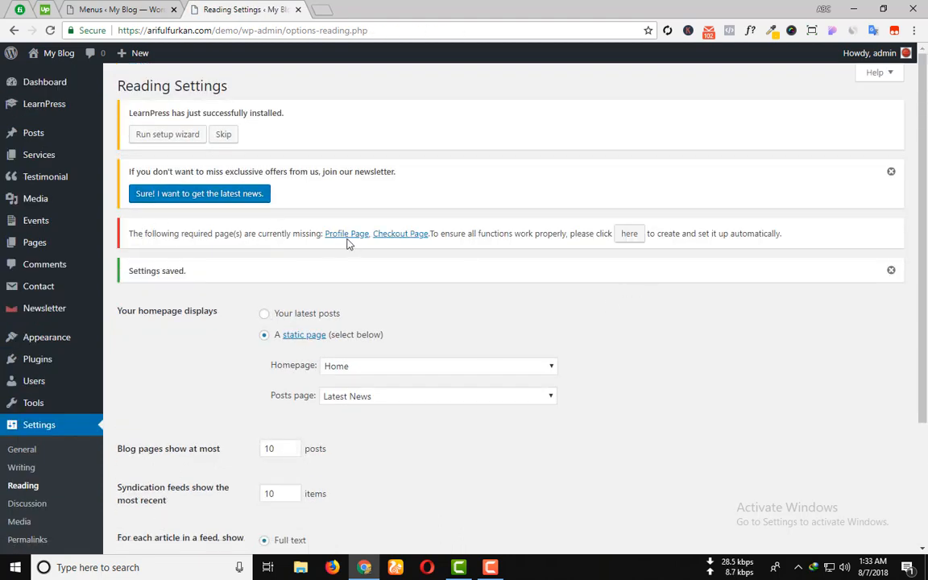
pyautogui.click(628, 234)
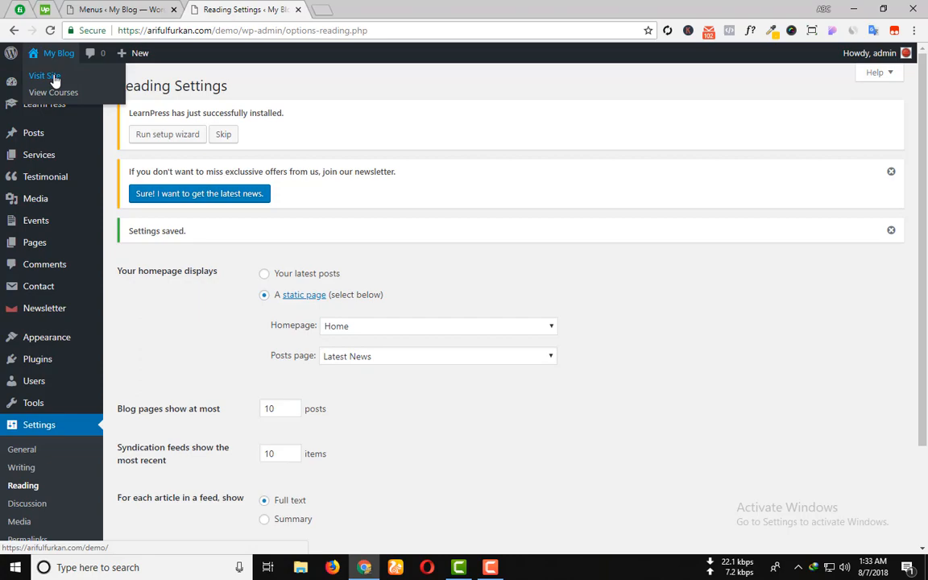
# Step: Review the imported demo homepage on the live site in a new tab, then return to Reading settings
pyautogui.middleClick(45, 76)
pyautogui.click(359, 9)
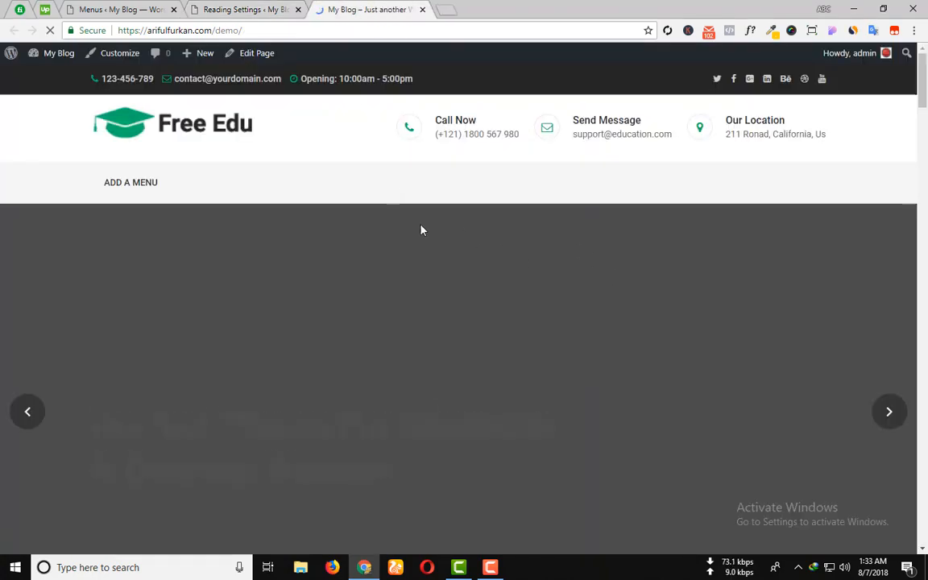
pyautogui.scroll(-5, 419, 230)
pyautogui.scroll(-5, 420, 229)
pyautogui.scroll(-5, 419, 229)
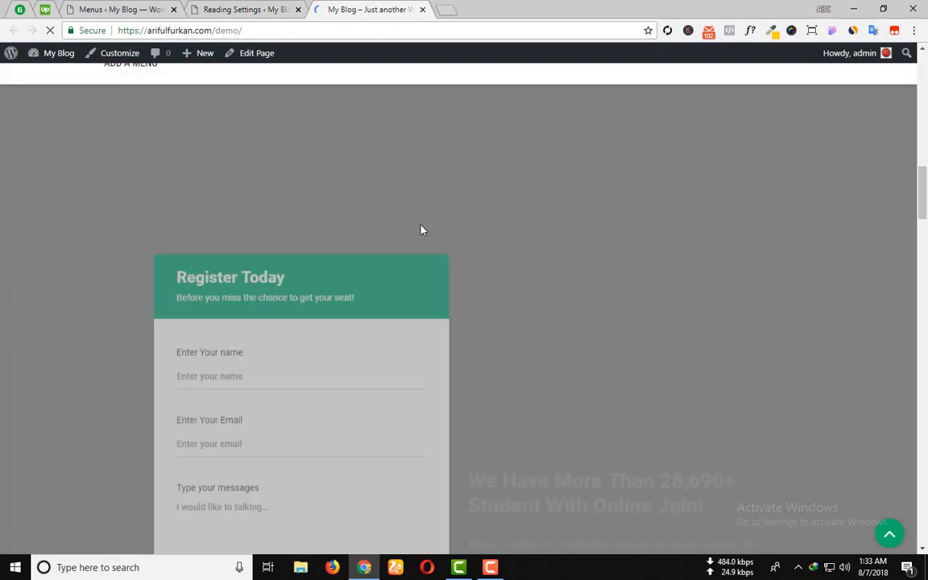
pyautogui.scroll(-5, 420, 230)
pyautogui.scroll(-5, 420, 230)
pyautogui.scroll(-5, 420, 229)
pyautogui.scroll(-5, 420, 230)
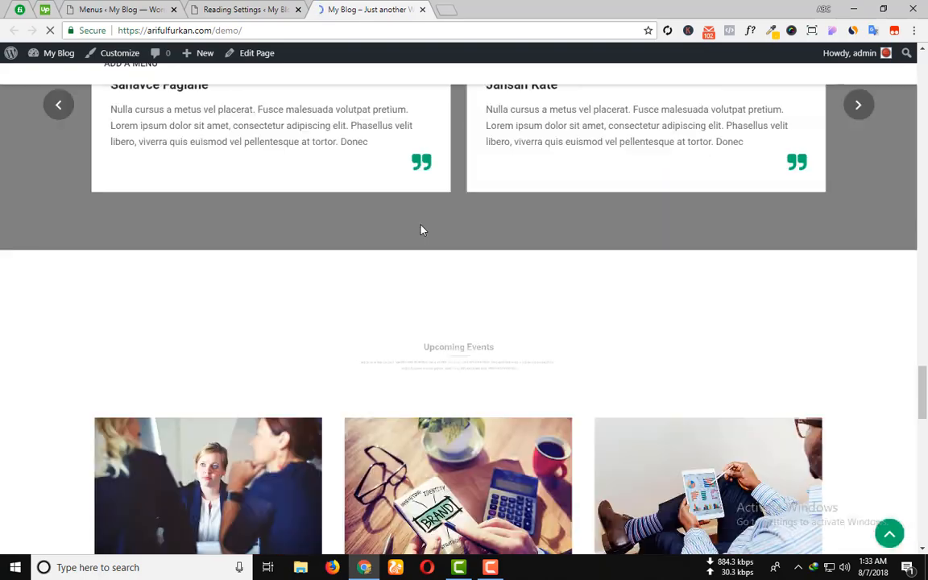
pyautogui.scroll(-5, 419, 229)
pyautogui.scroll(-5, 419, 230)
pyautogui.scroll(-5, 420, 230)
pyautogui.scroll(-2, 420, 230)
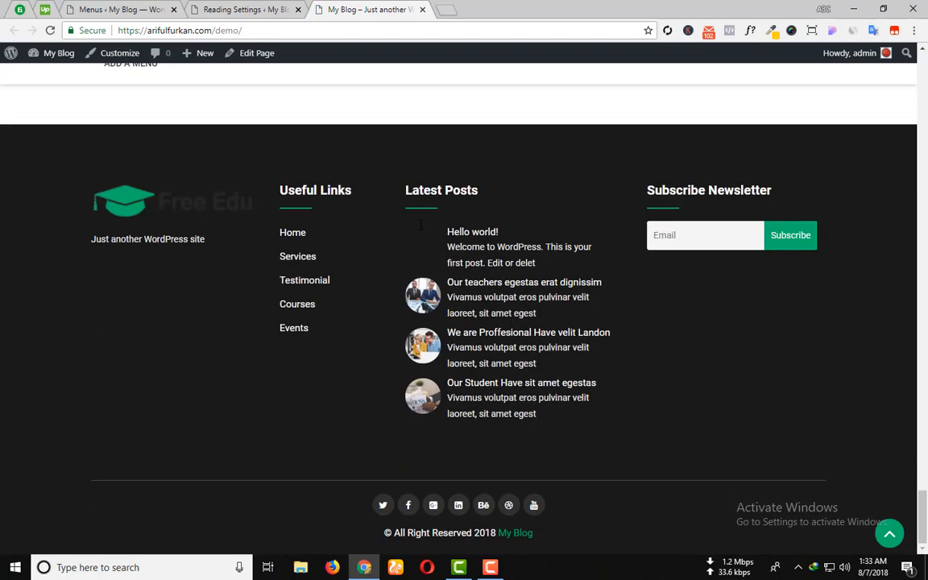
pyautogui.scroll(5, 419, 229)
pyautogui.scroll(5, 419, 230)
pyautogui.scroll(5, 420, 230)
pyautogui.scroll(5, 419, 230)
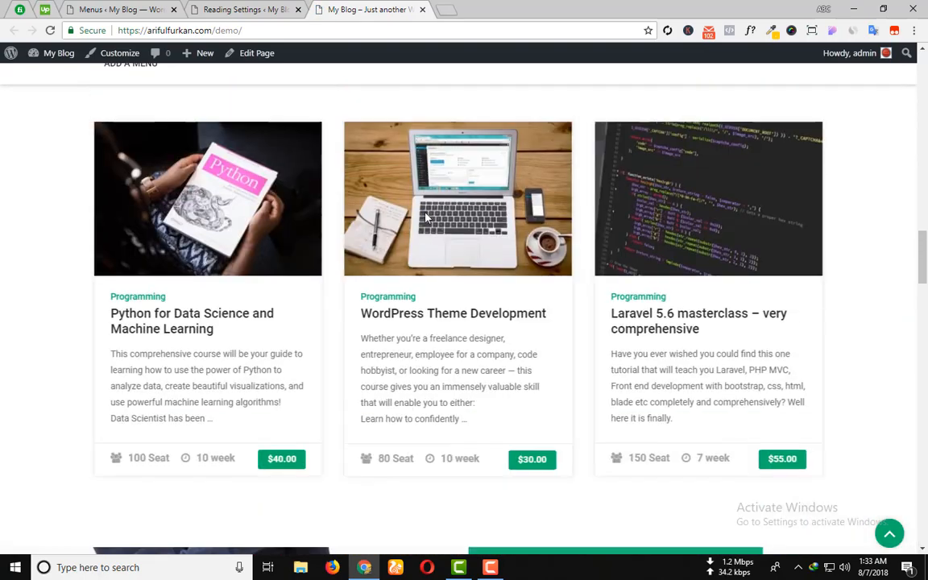
pyautogui.scroll(5, 427, 217)
pyautogui.scroll(5, 426, 217)
pyautogui.scroll(5, 426, 217)
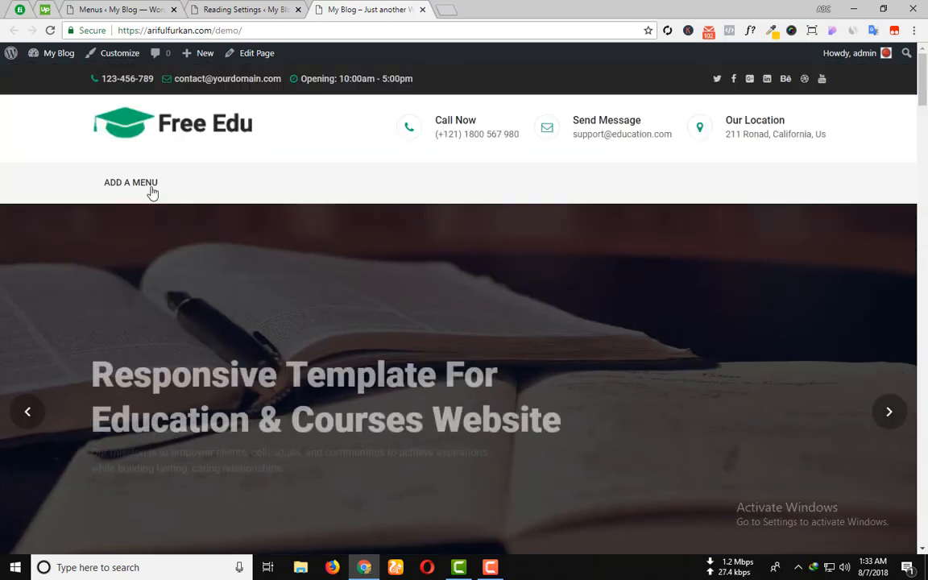
pyautogui.click(241, 9)
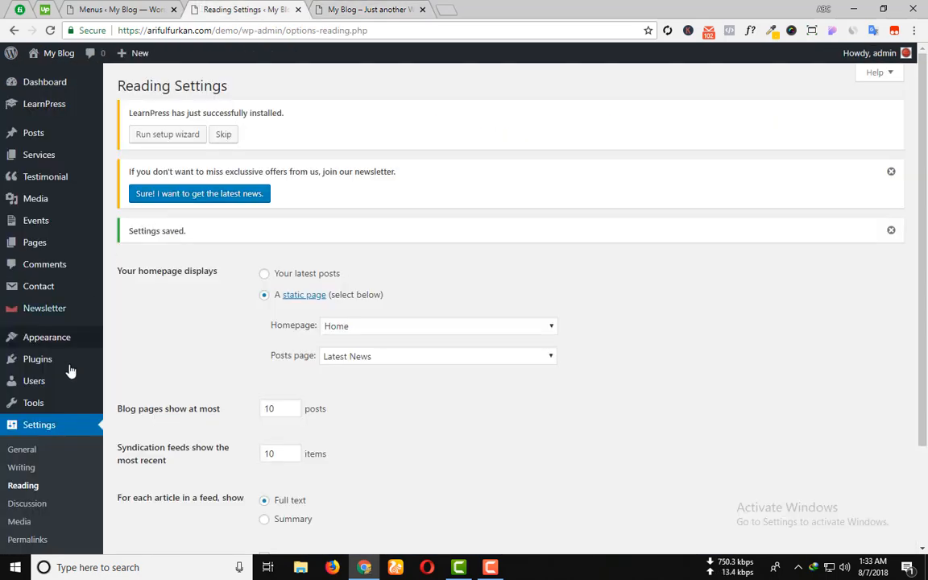
pyautogui.moveTo(46, 337)
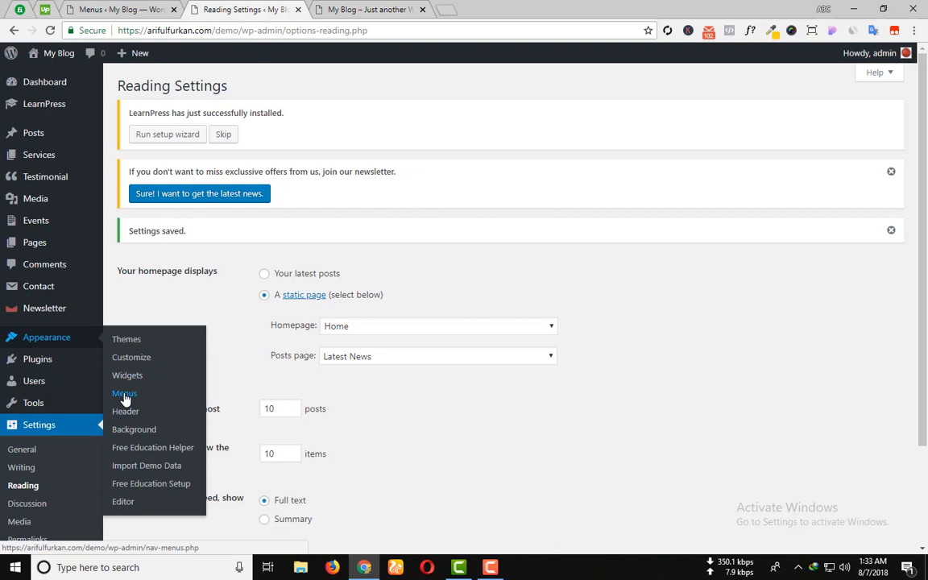
# Step: Assign the menu to the Primary display location, save it, and reload the live site to show it
pyautogui.click(124, 395)
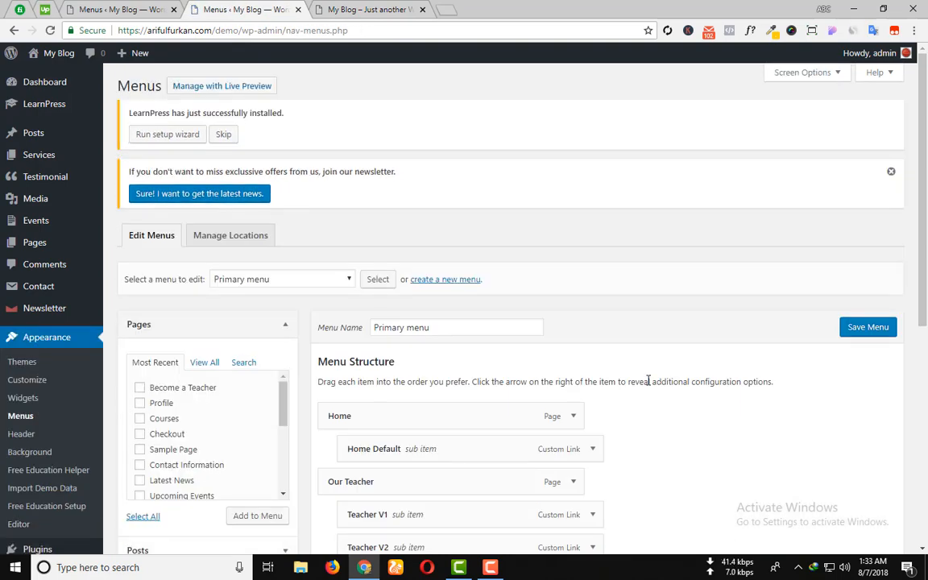
pyautogui.scroll(-4, 644, 383)
pyautogui.scroll(-2, 645, 384)
pyautogui.scroll(3, 484, 104)
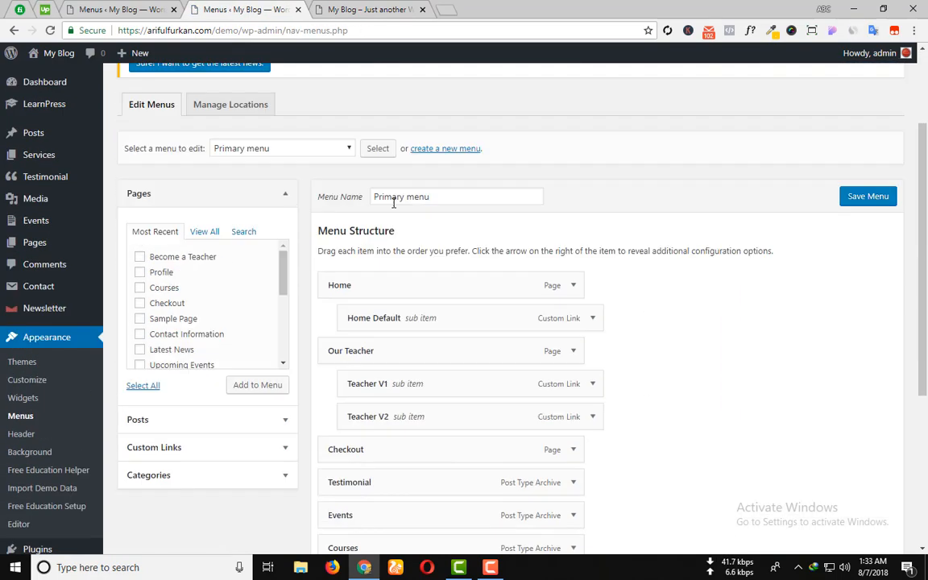
pyautogui.scroll(-4, 690, 260)
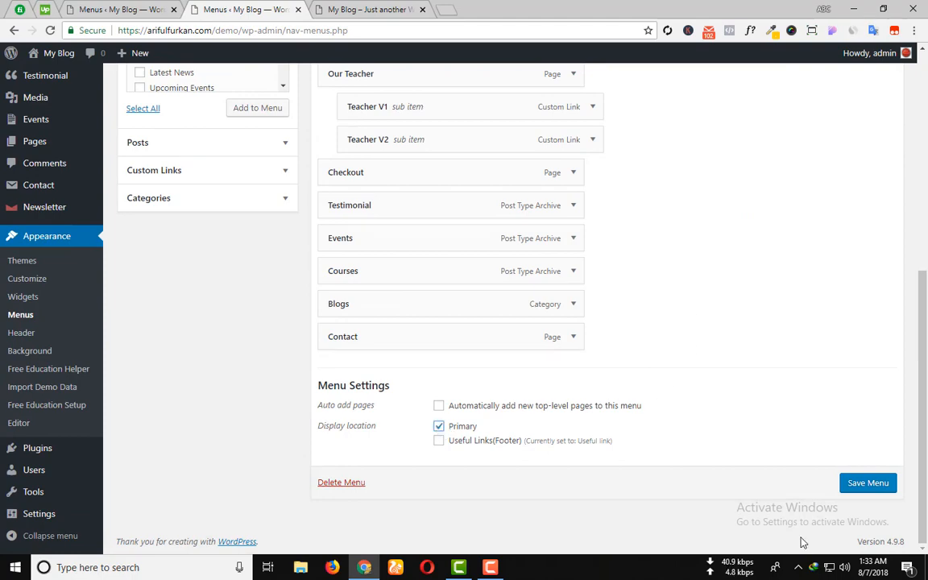
pyautogui.click(863, 483)
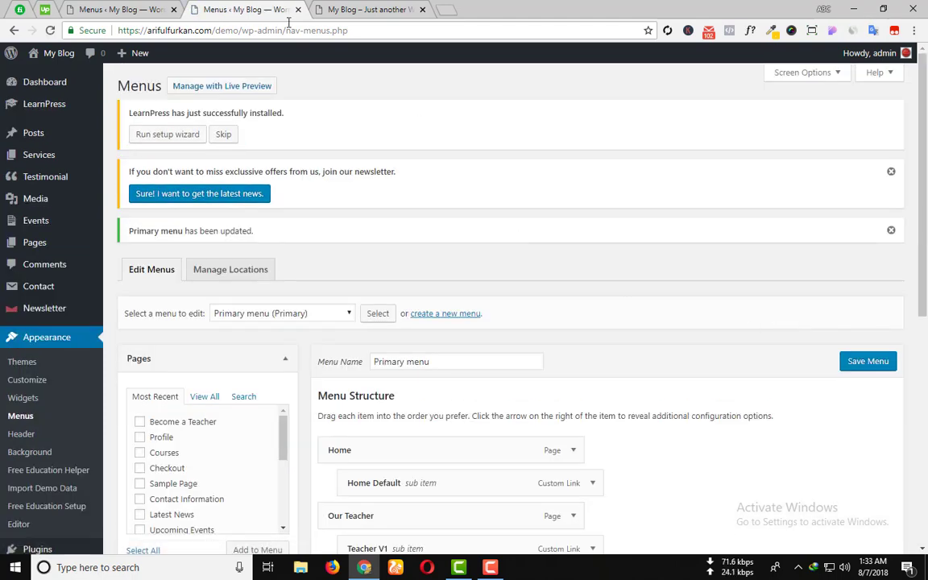
pyautogui.click(354, 9)
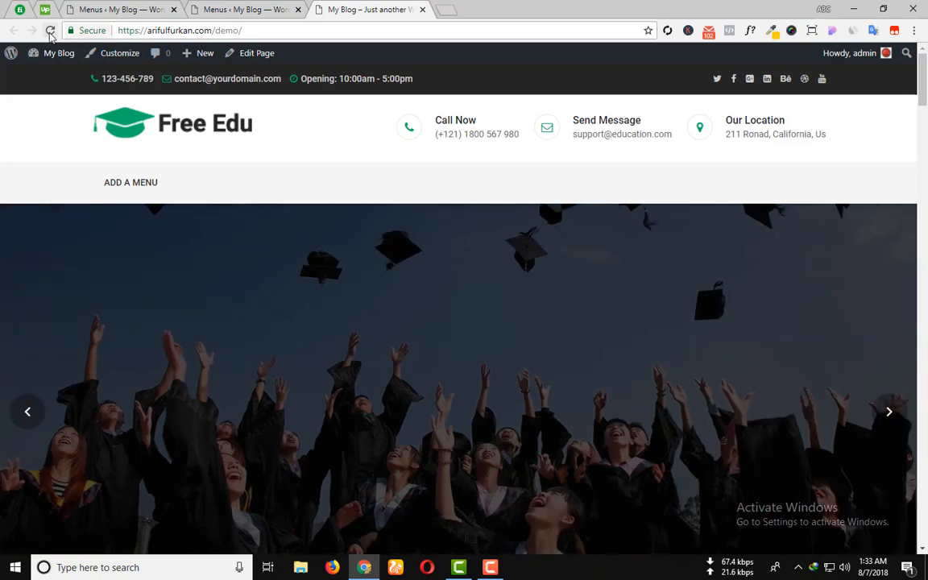
pyautogui.press('F5')
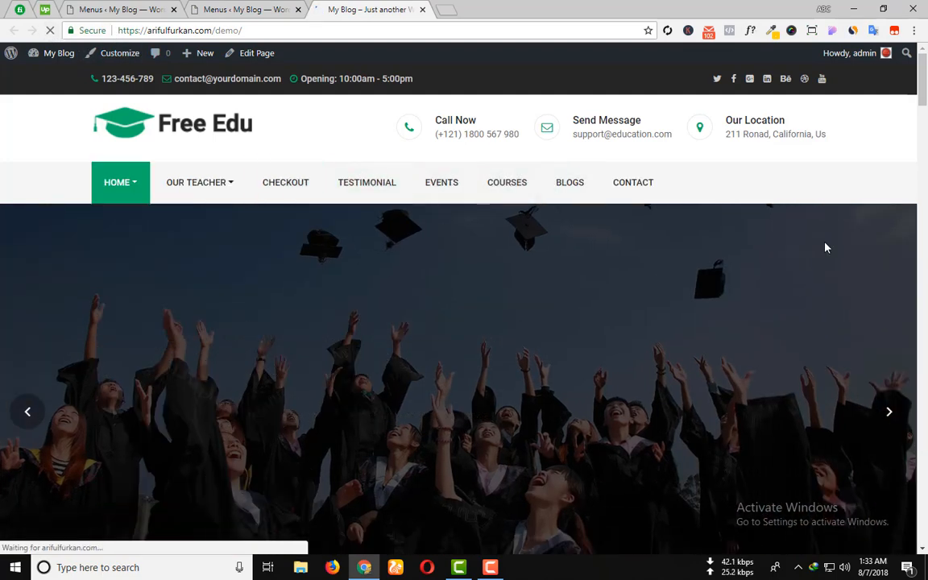